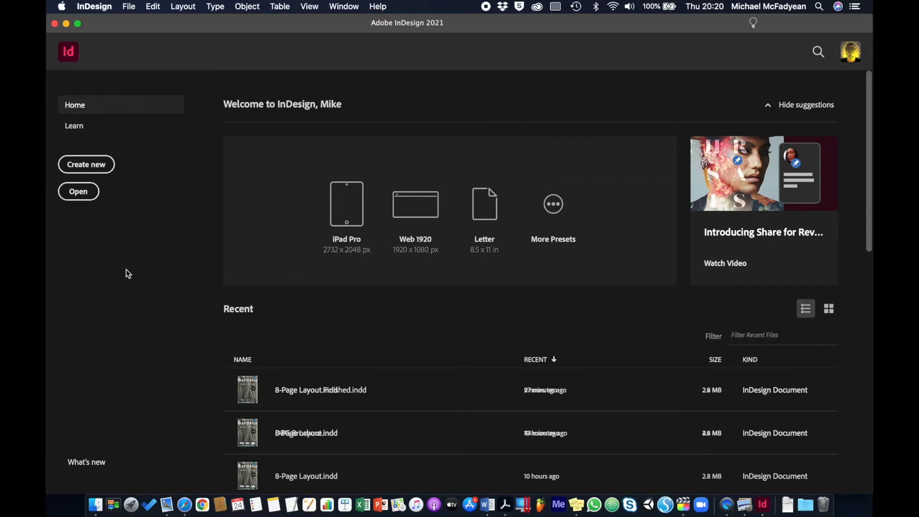
Open Spanning and Splitting.indd from the Activity_4-4-1_Files folder in Theme 4.
click(91, 193)
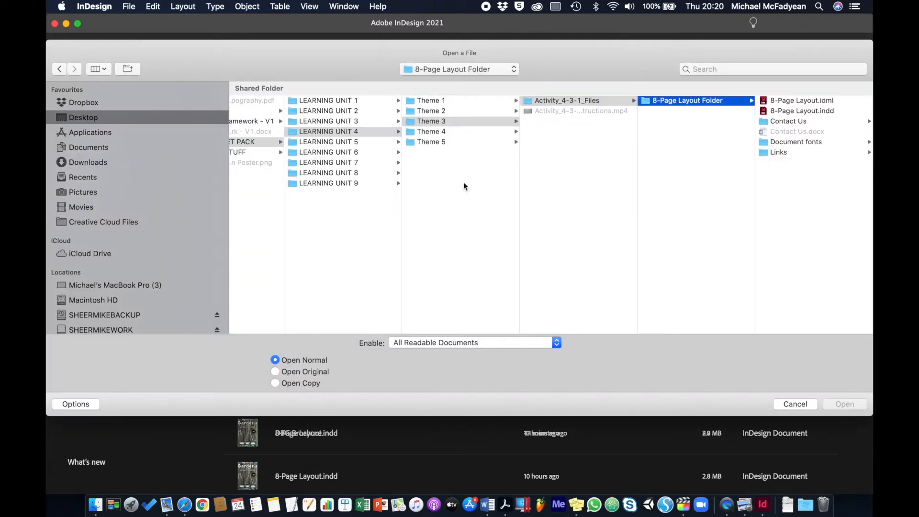
click(557, 101)
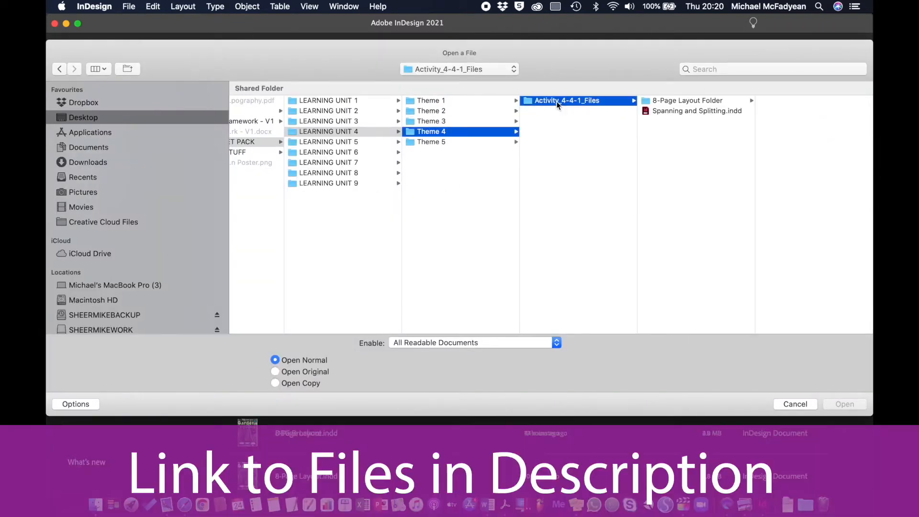
double_click(688, 112)
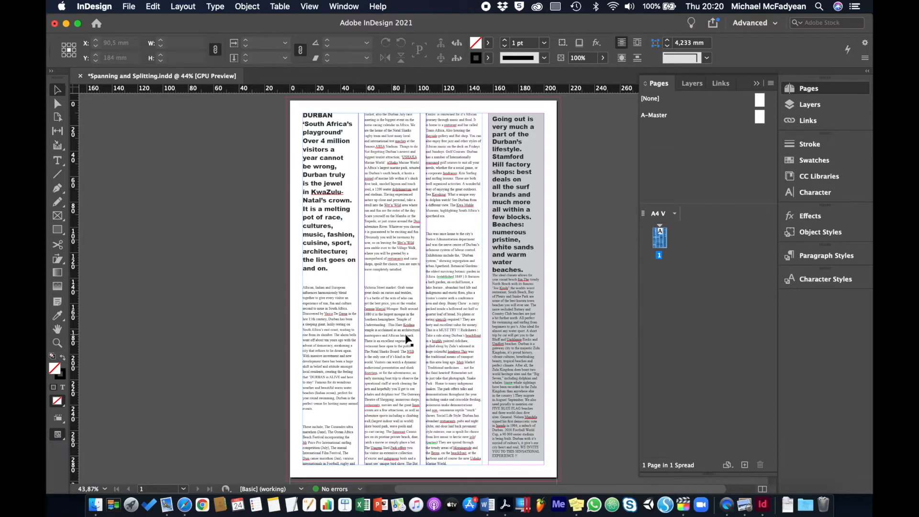
Cut the bold DURBAN introductory paragraph out of the three-column text frame.
click(371, 249)
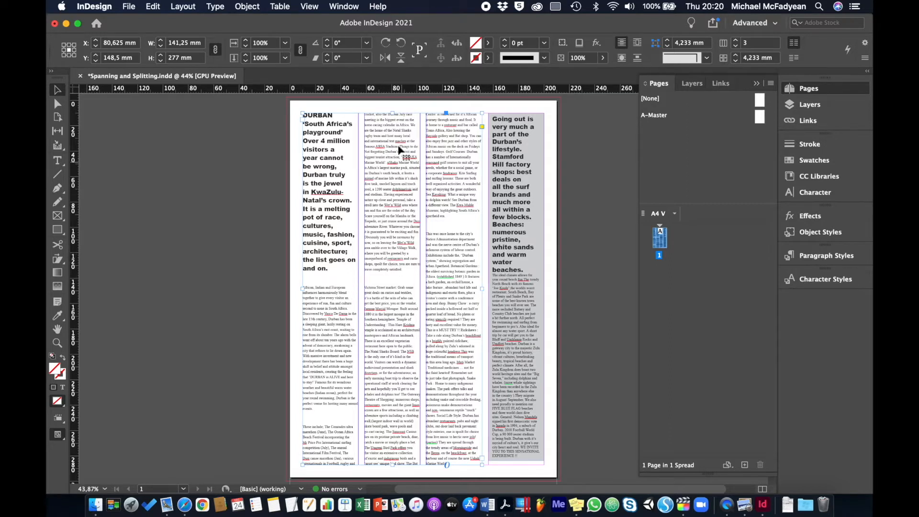
click(336, 202)
double_click(337, 201)
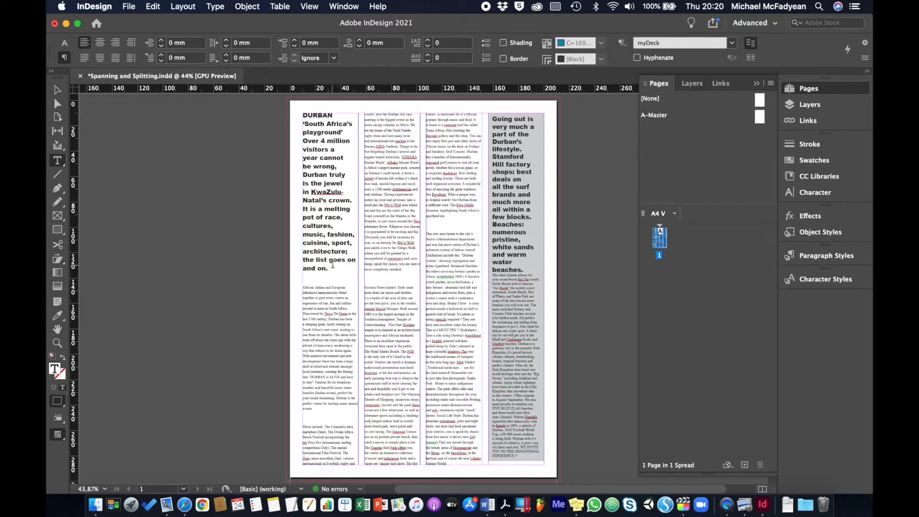
drag(334, 271, 300, 123)
key(BackSpace)
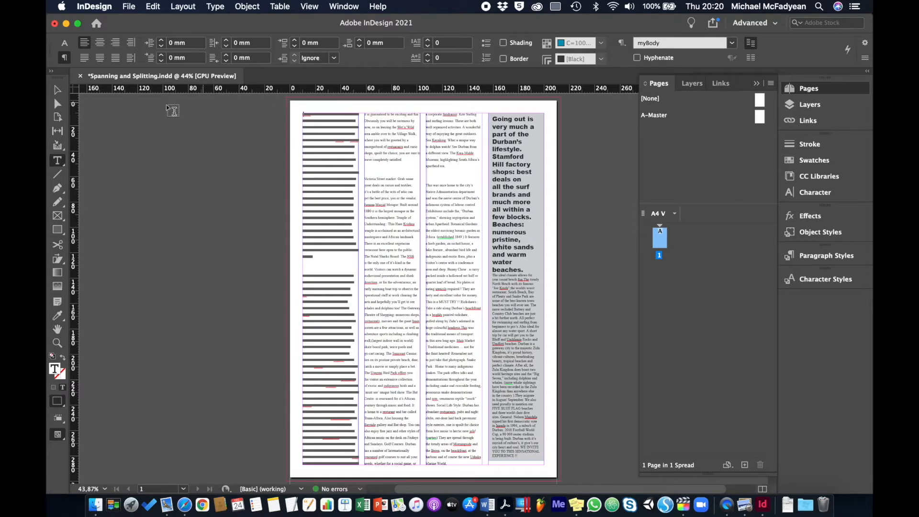
Shorten the three-column frame from above to about 228.5 mm high and paste the introduction into a new full-width text frame in the gap.
click(57, 89)
drag(393, 114, 396, 179)
click(57, 160)
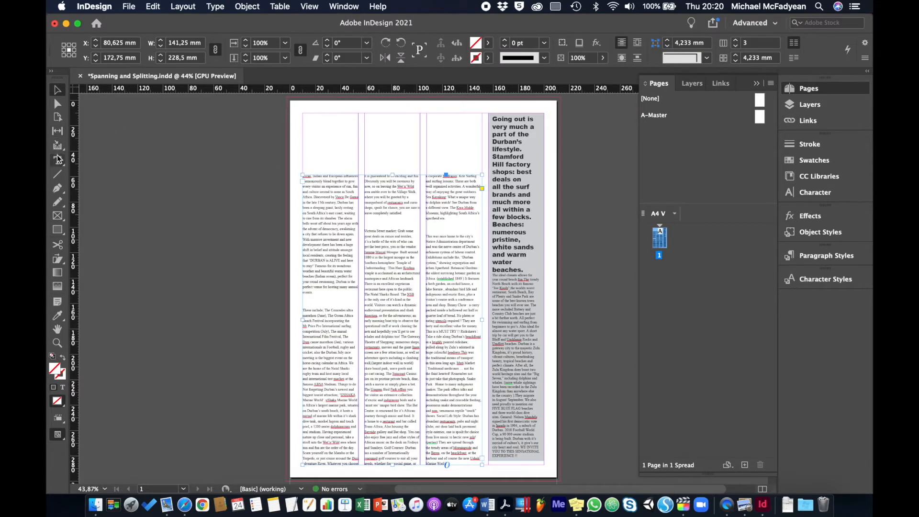
drag(303, 114, 480, 167)
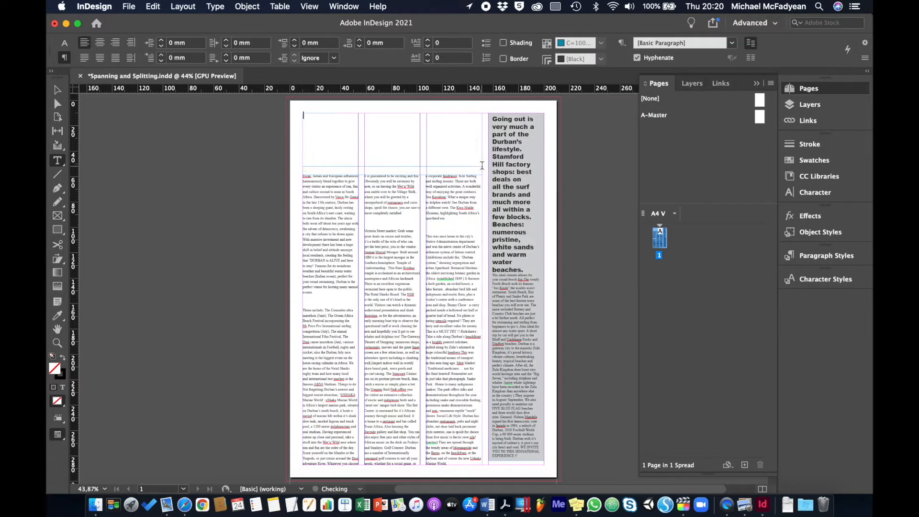
key(super+v)
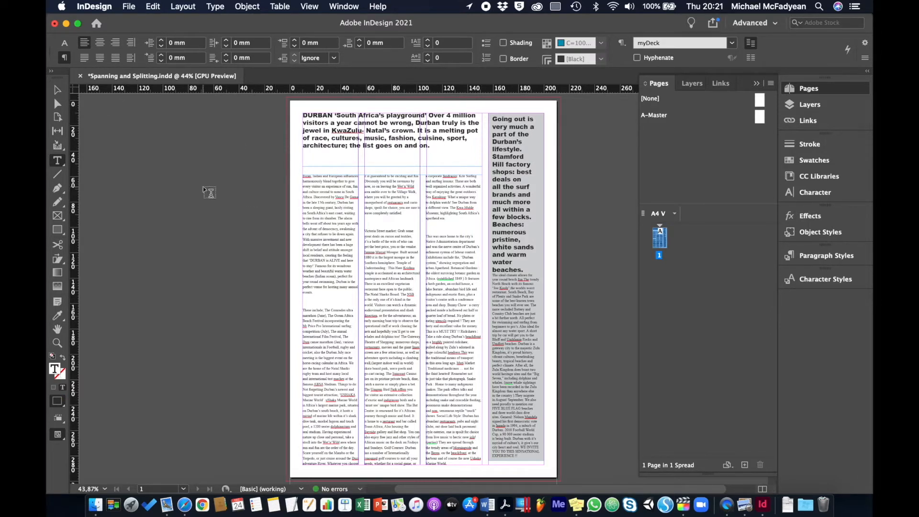
Undo the pasted introduction, the new frame, the frame resize and the text cut.
key(super+z)
key(super+z)
key(super+z)
key(super+z)
key(super+z)
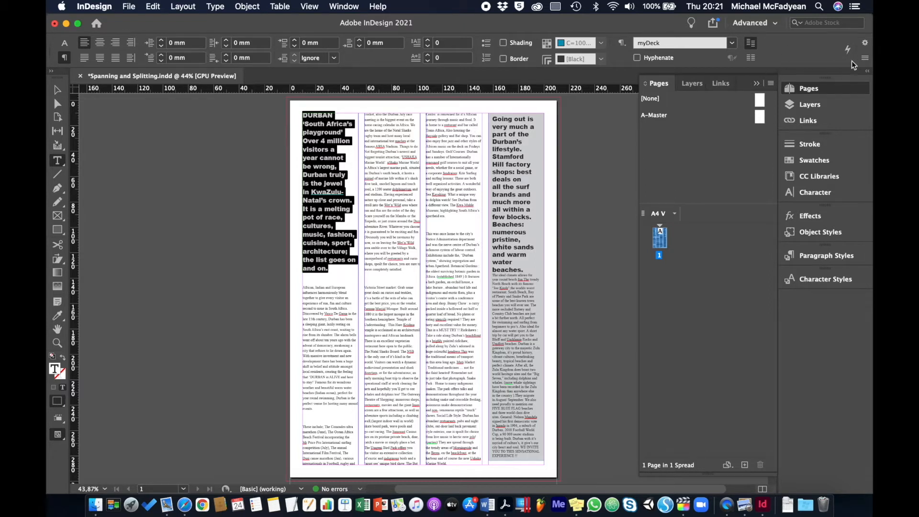
Apply Span Columns across all columns to the DURBAN introductory paragraph and deselect the frame.
click(865, 59)
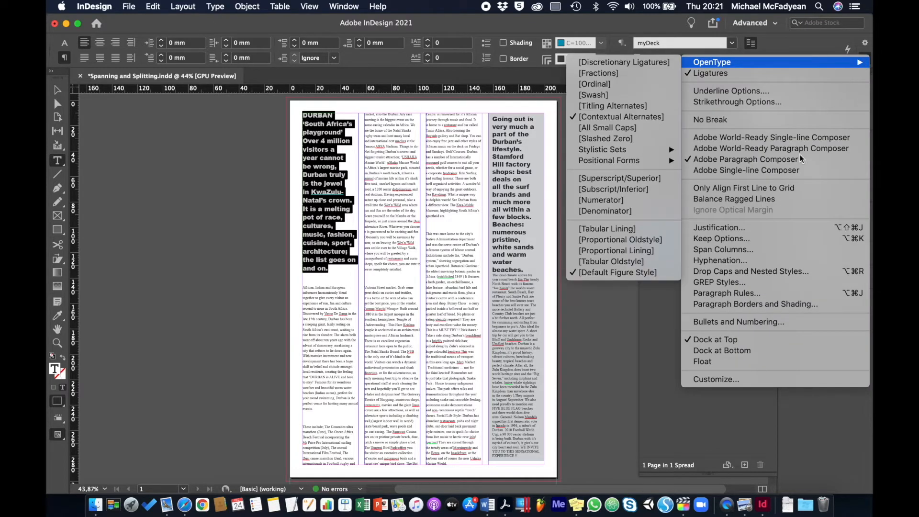
click(730, 252)
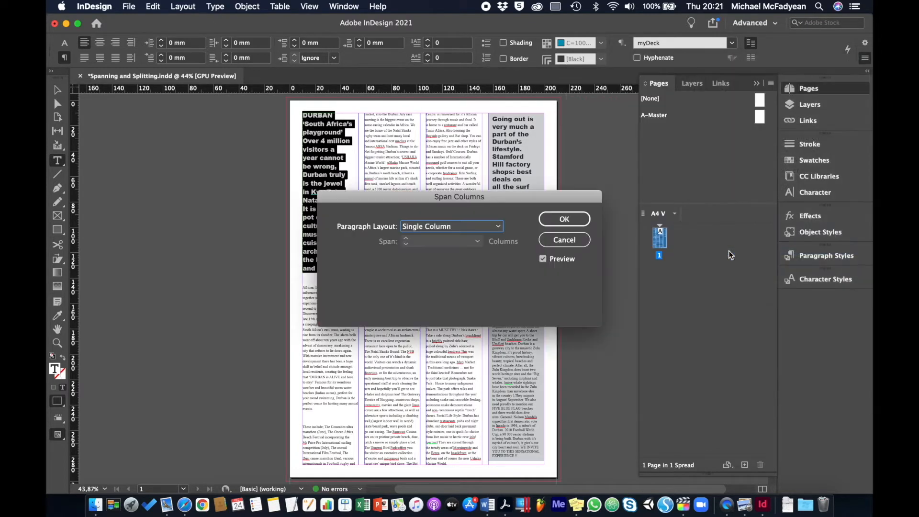
drag(438, 198, 617, 209)
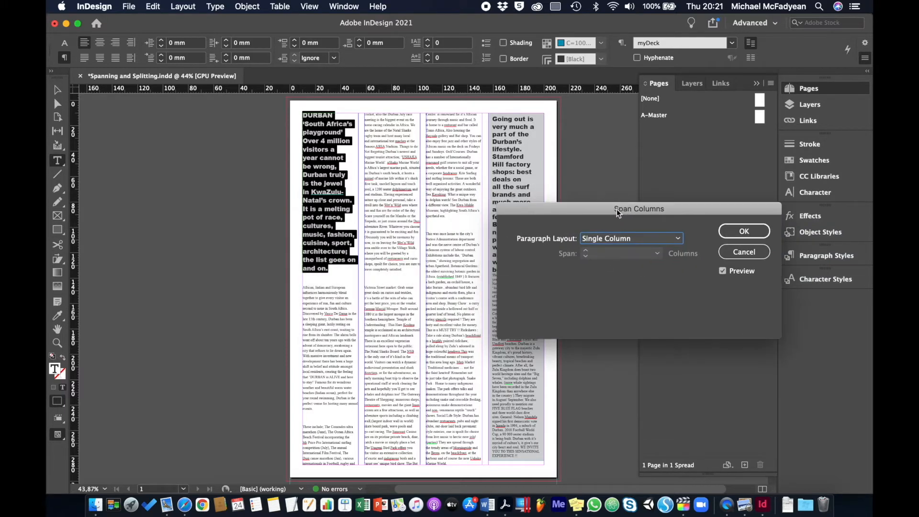
click(641, 238)
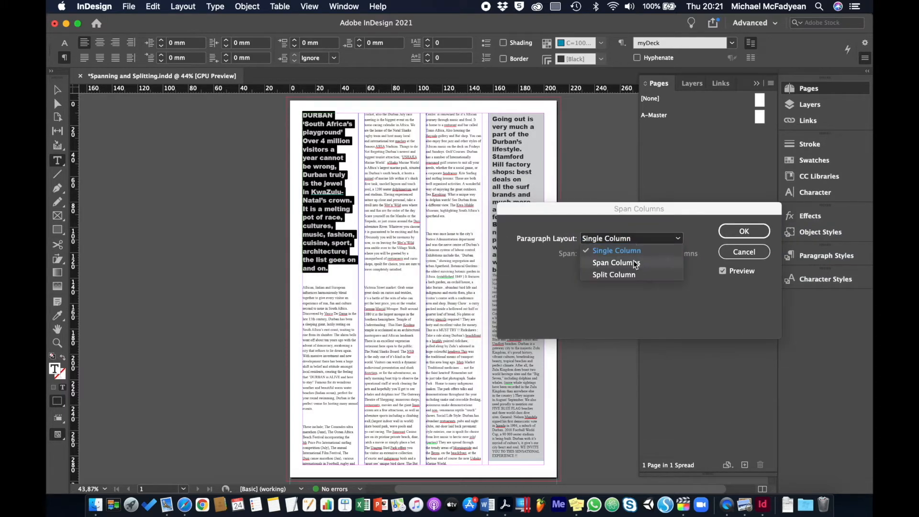
click(617, 263)
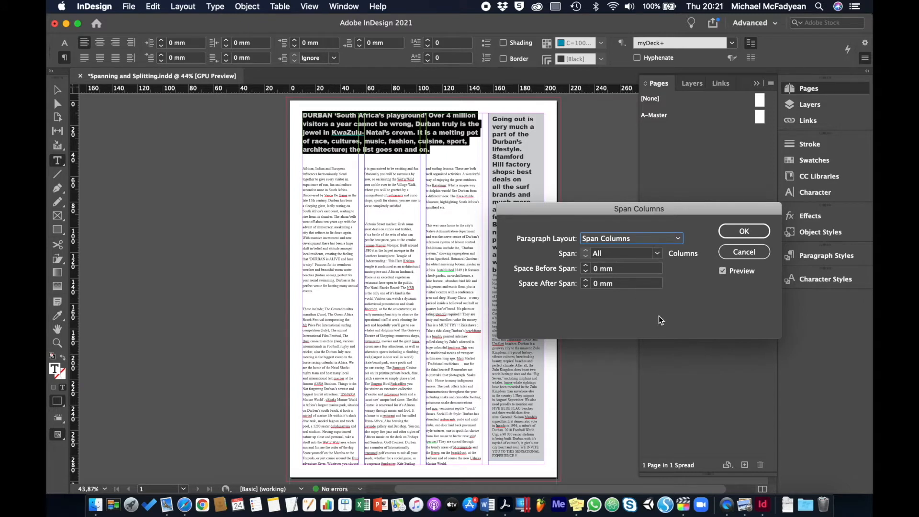
click(745, 231)
click(57, 90)
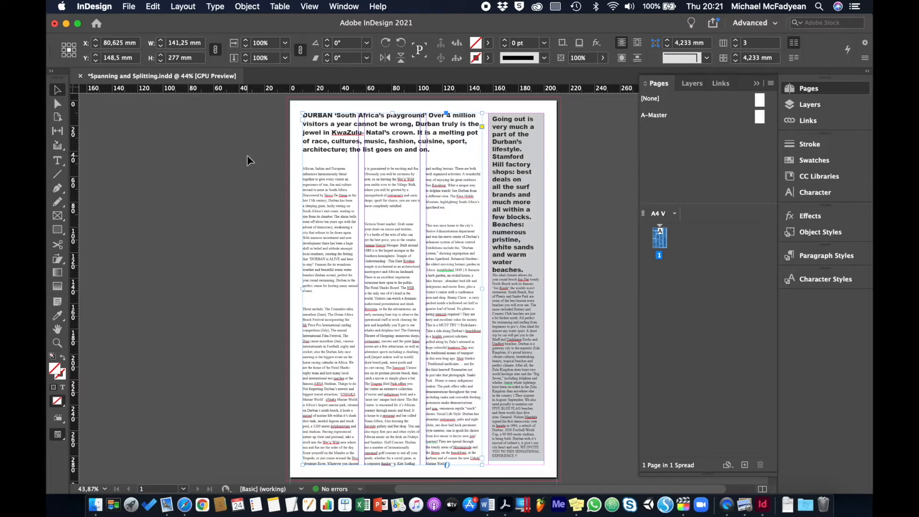
click(148, 116)
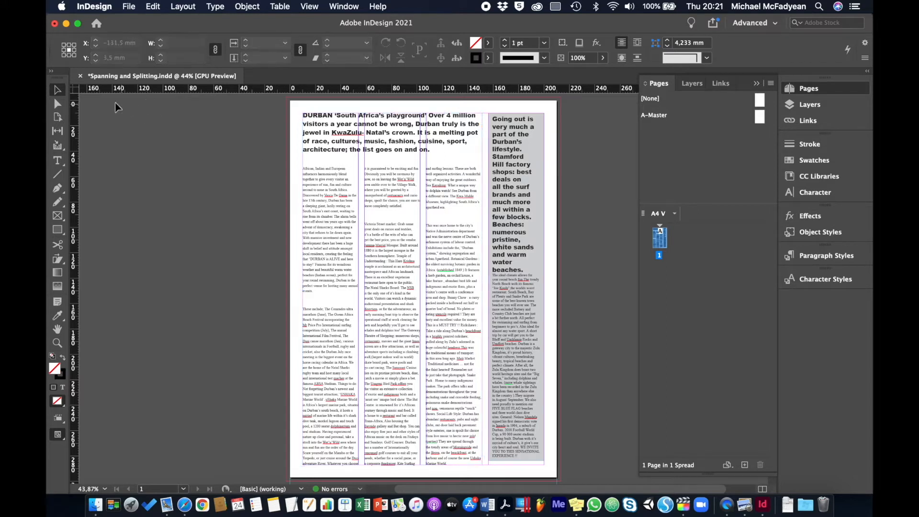
Close the document without saving and open 8-Page Layout Finished.indd from the 8-Page Layout Folder.
click(80, 76)
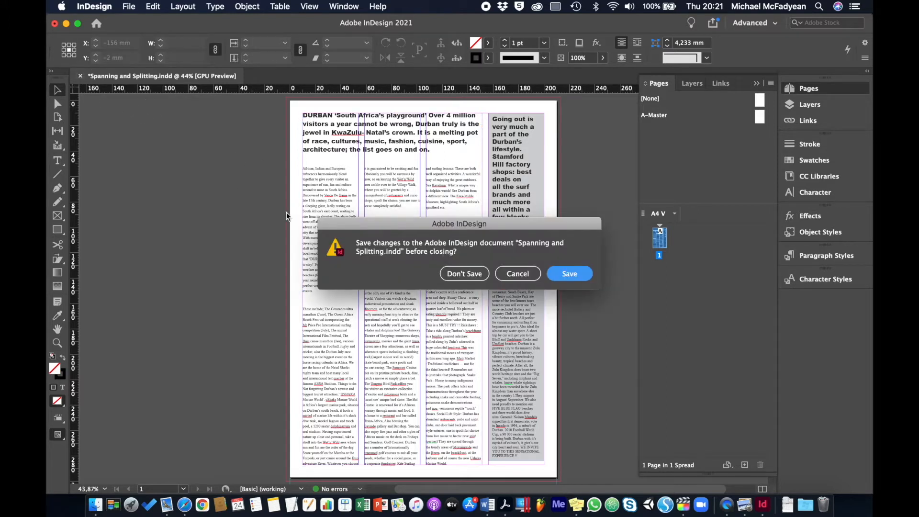
click(464, 271)
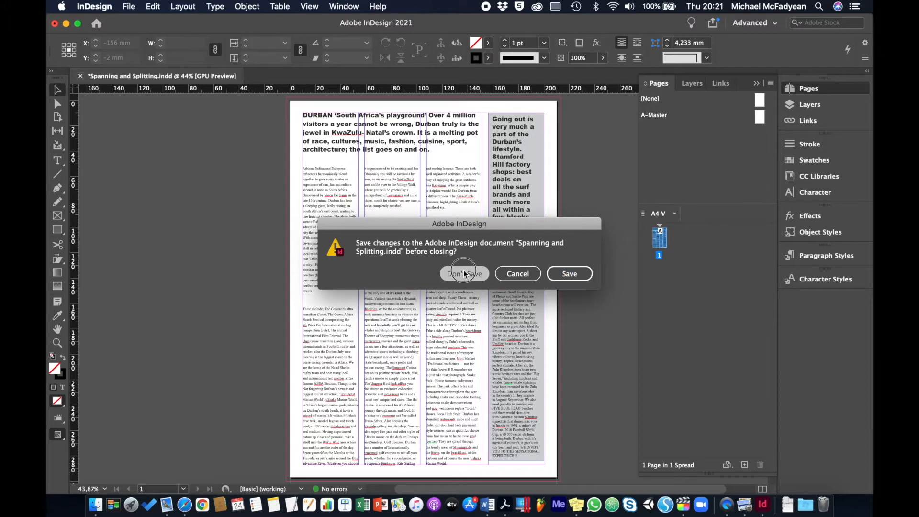
key(super+o)
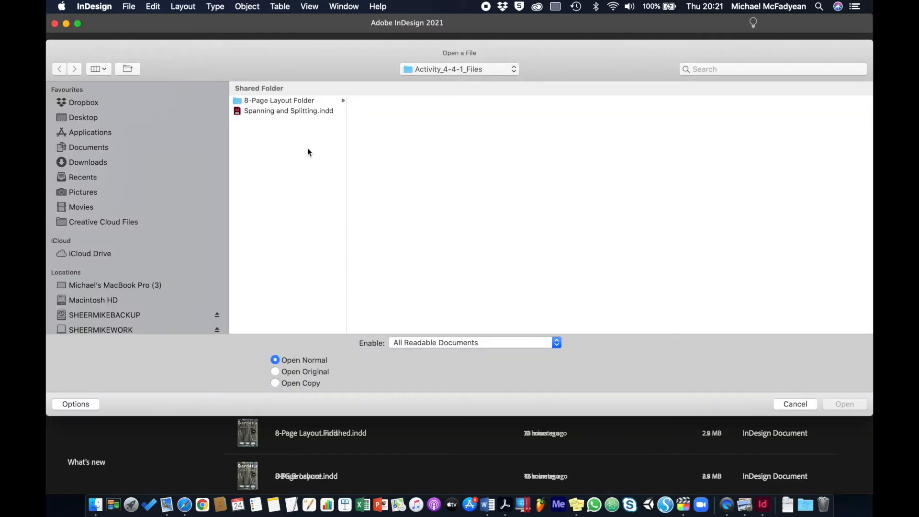
click(299, 101)
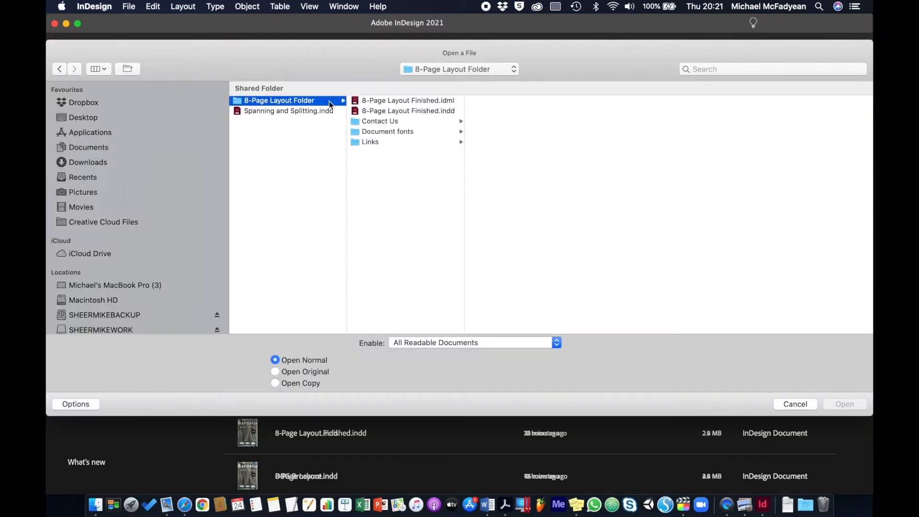
double_click(368, 111)
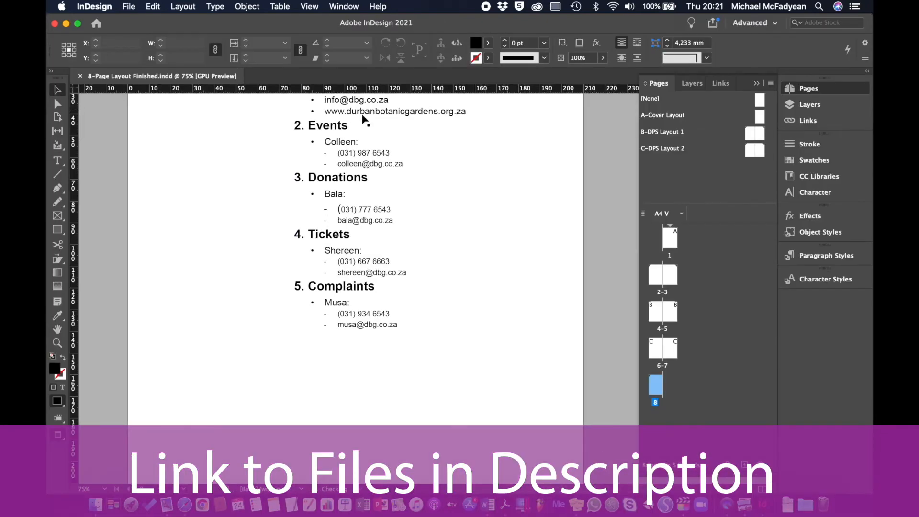
Set the School Programmes text frame on page 7 to two columns in Text Frame Options.
double_click(673, 353)
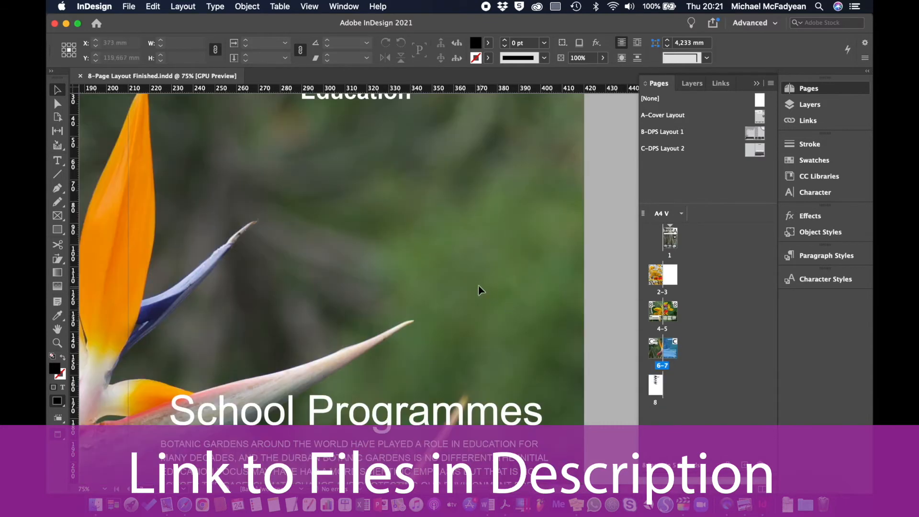
scroll(478, 287, down, 5)
scroll(479, 290, down, 3)
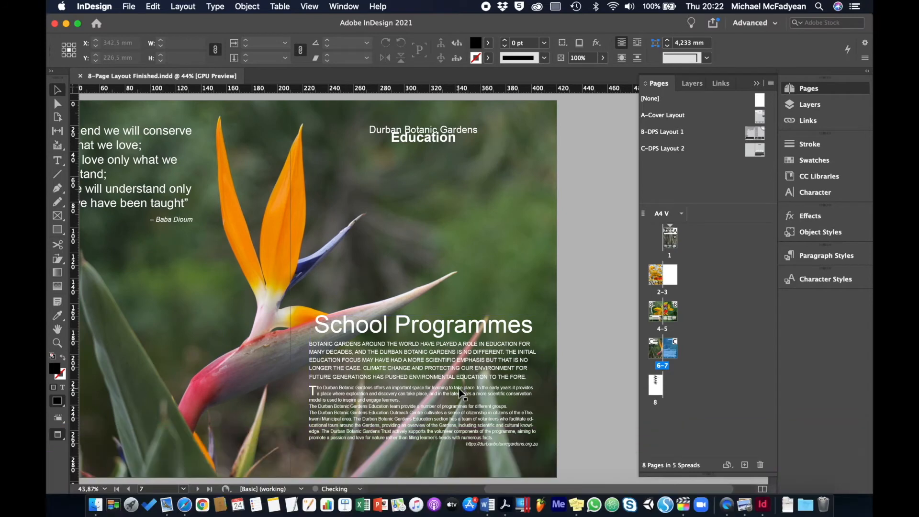
click(395, 408)
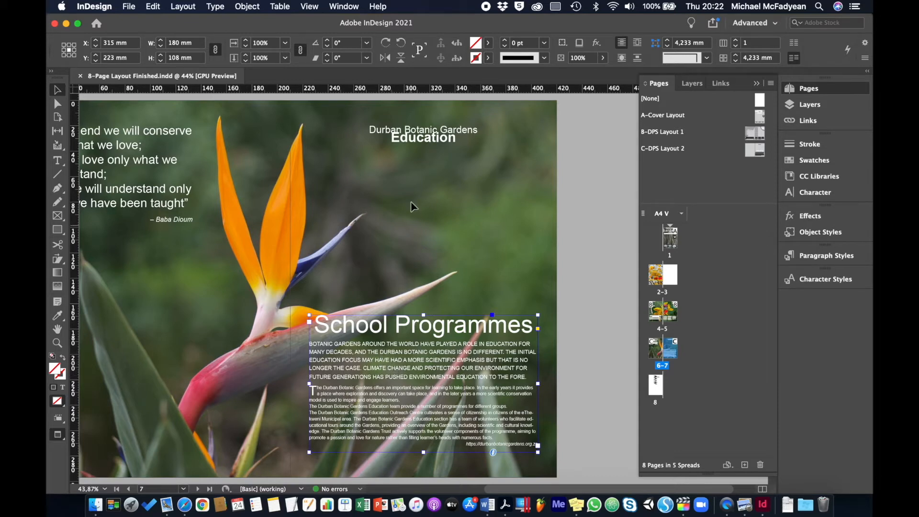
click(248, 6)
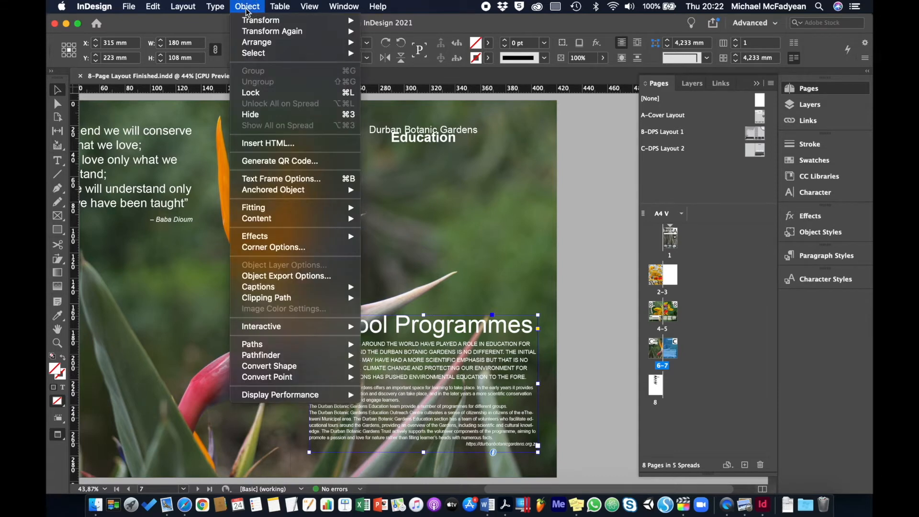
click(291, 179)
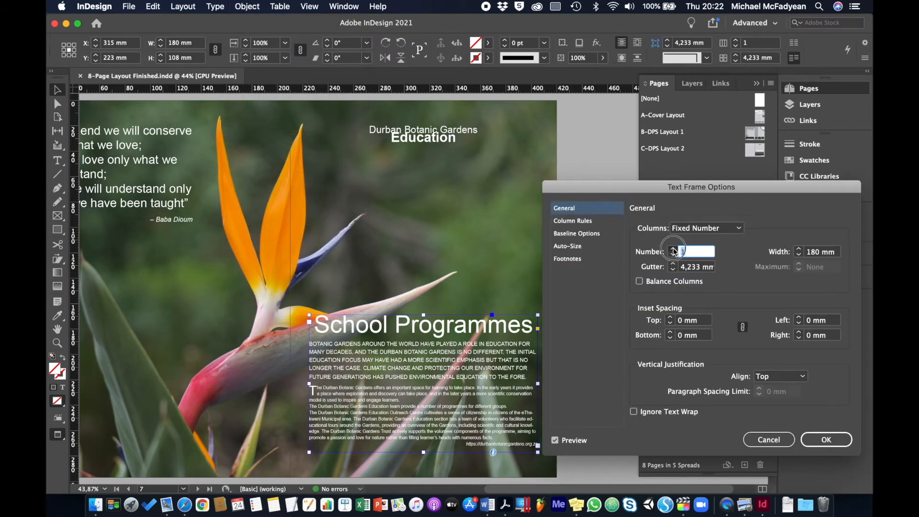
click(674, 249)
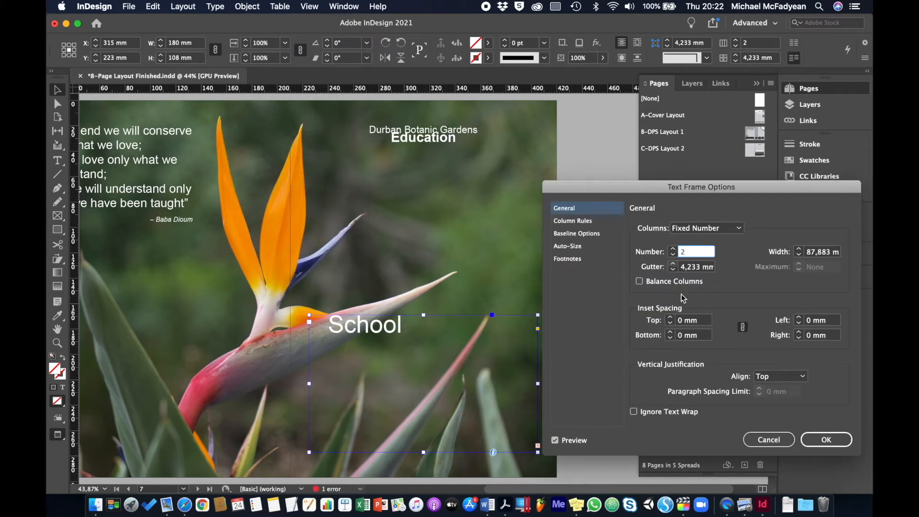
click(829, 440)
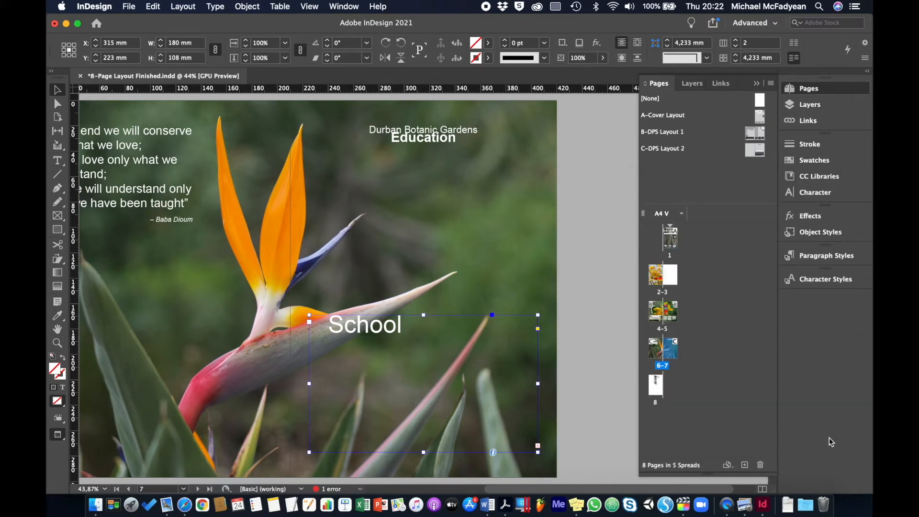
key(t)
click(392, 332)
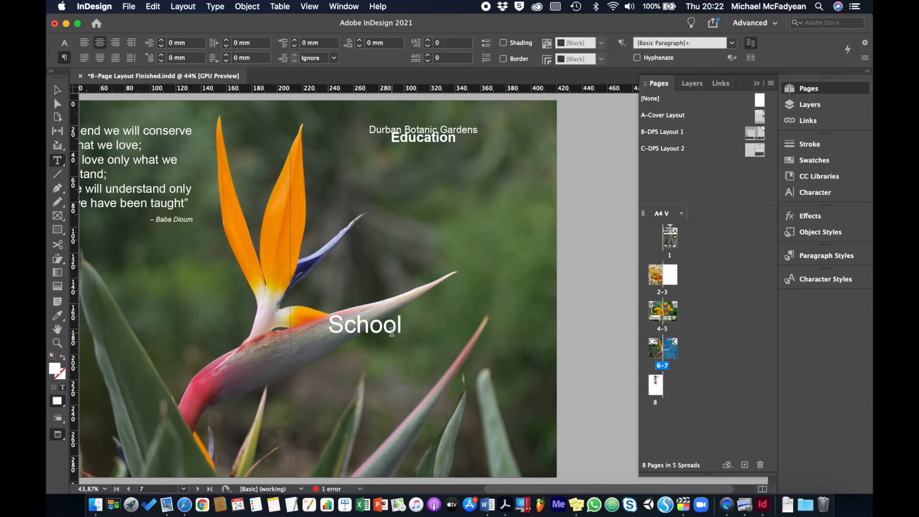
double_click(392, 332)
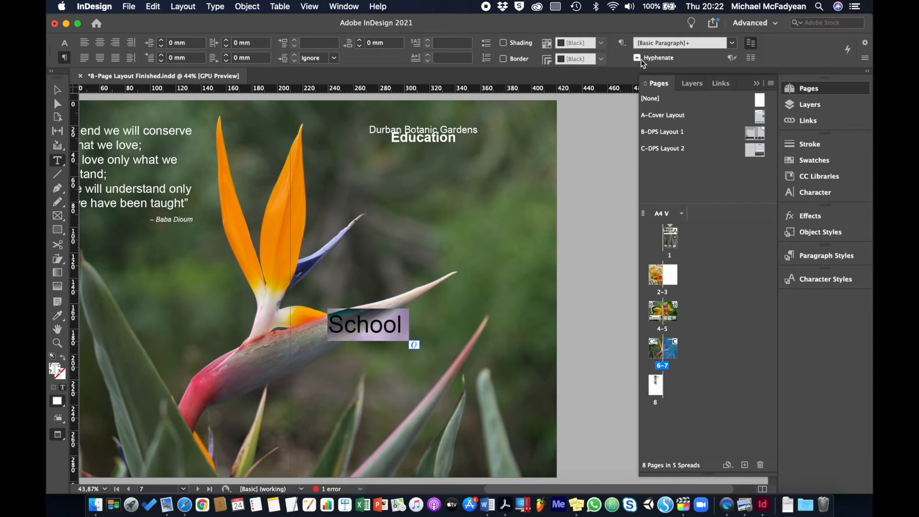
click(382, 319)
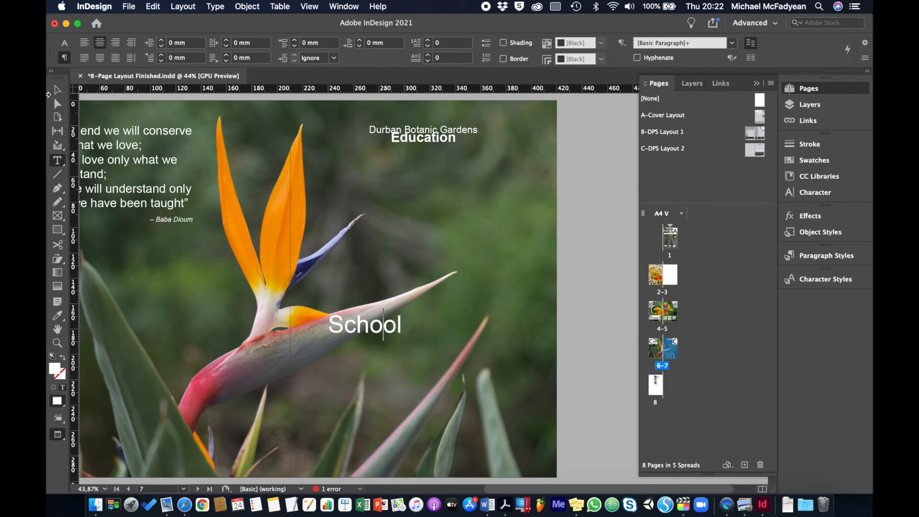
Enlarge the School Programmes text frame from its upper-left corner to about 232.5 × 159 mm and show the page guides.
click(58, 91)
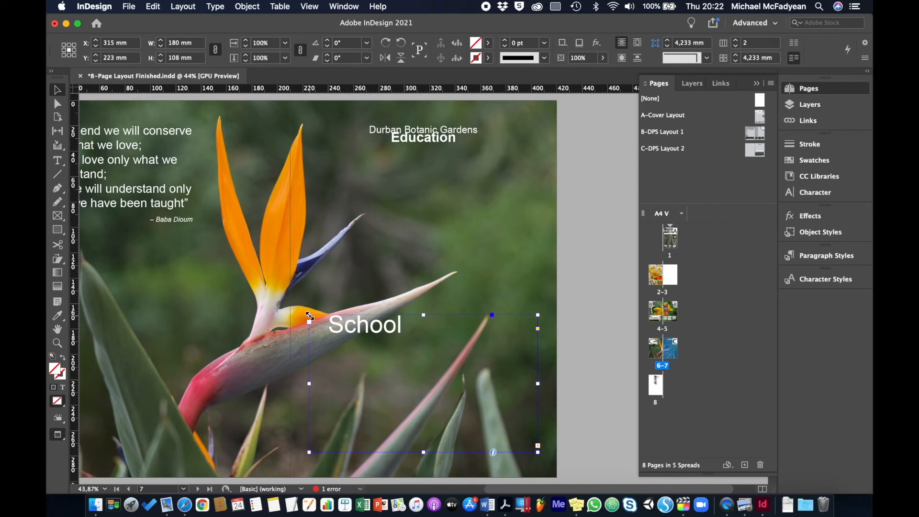
drag(310, 316, 243, 251)
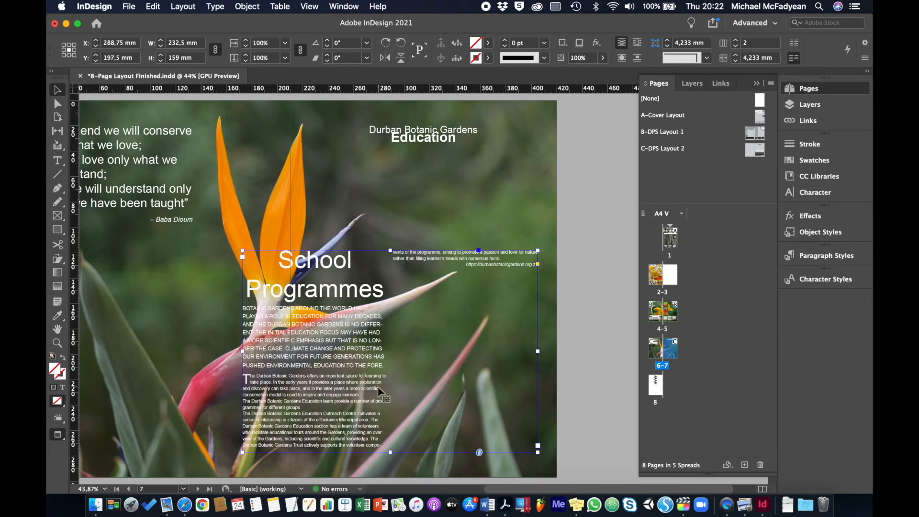
key(w)
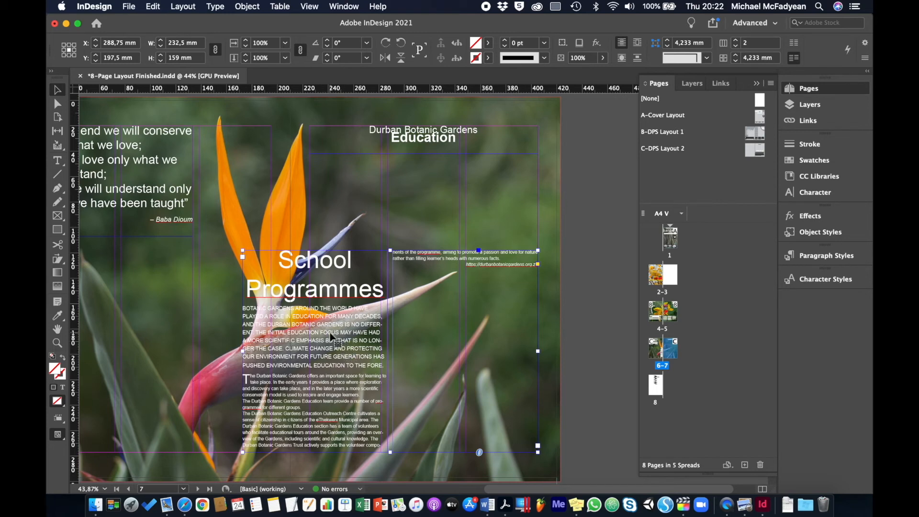
Apply Span Columns across all columns to the School Programmes heading and its capitalised introductory paragraph.
click(57, 161)
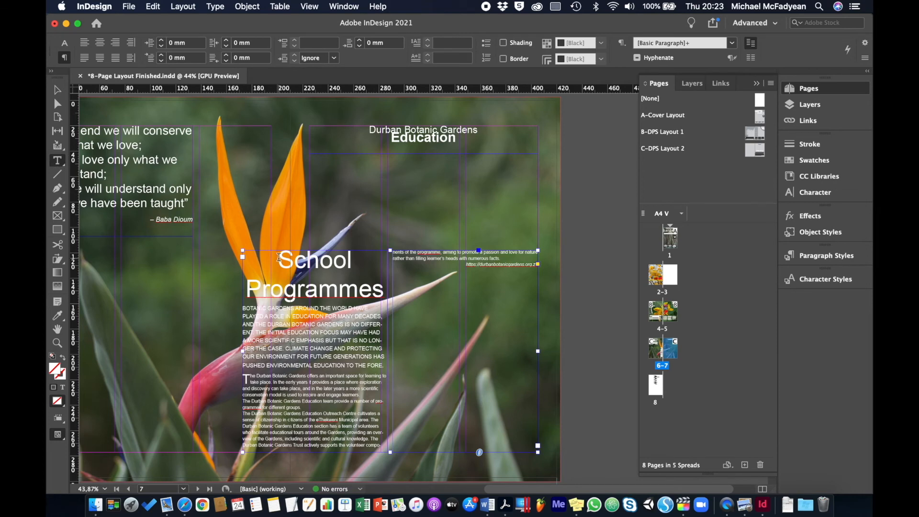
drag(278, 257, 385, 364)
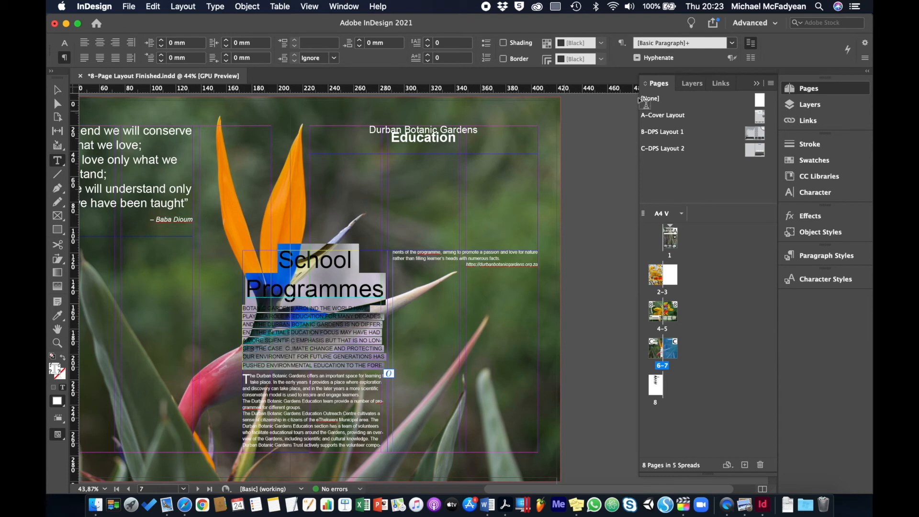
click(867, 60)
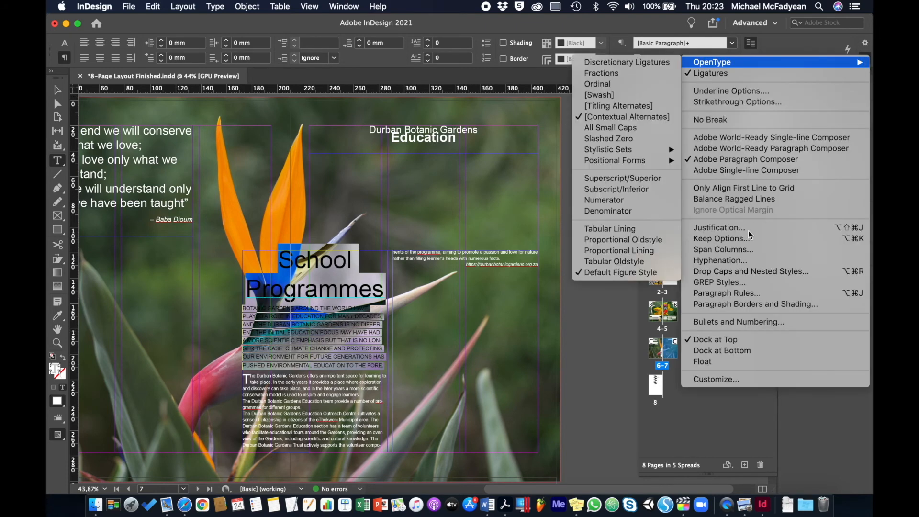
click(738, 250)
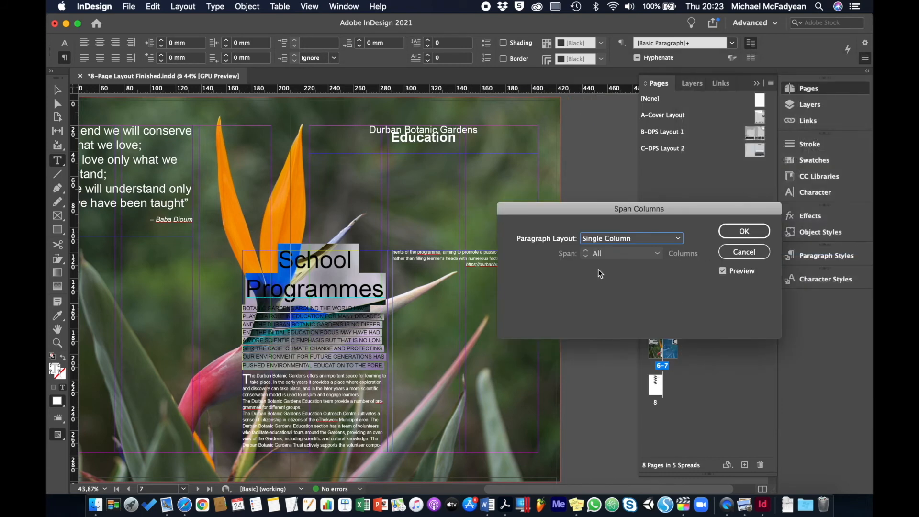
click(611, 240)
click(612, 261)
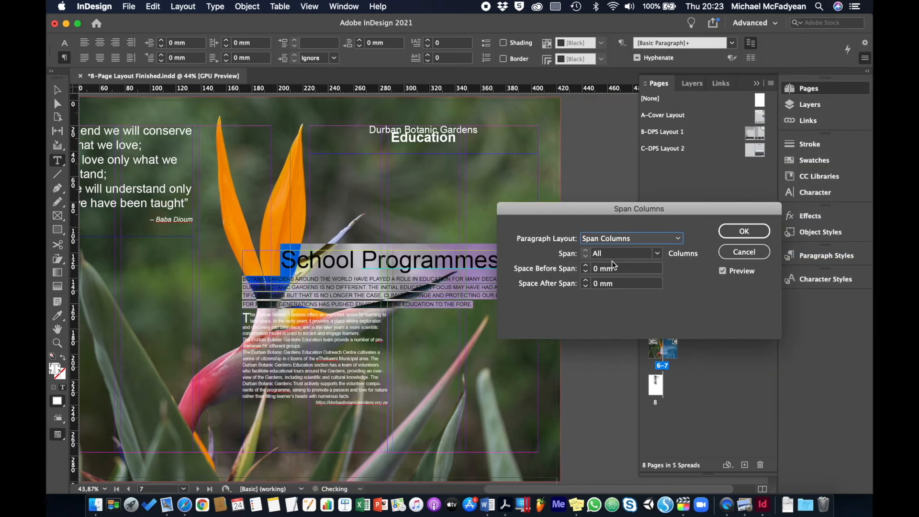
click(745, 232)
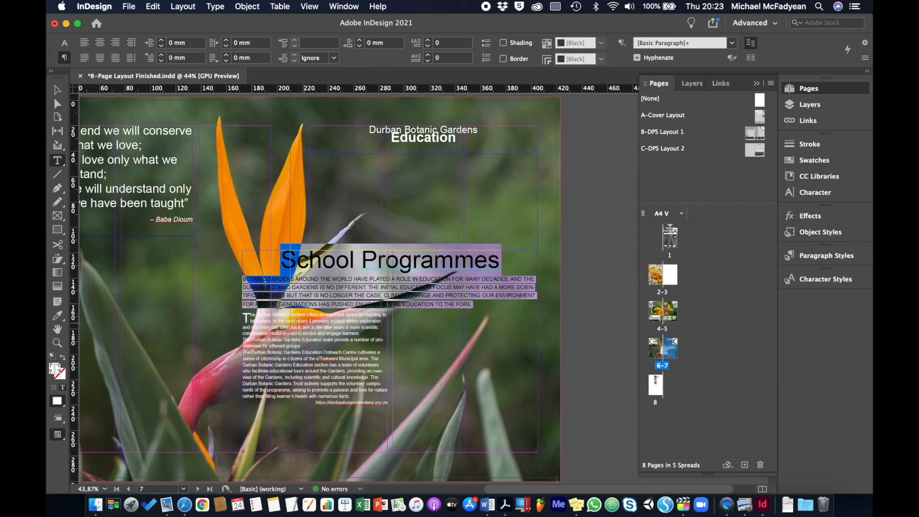
Reduce the School Programmes text frame from its left and upper edges to about 180 × 105 mm, then deselect it and preview the page without guides.
click(58, 90)
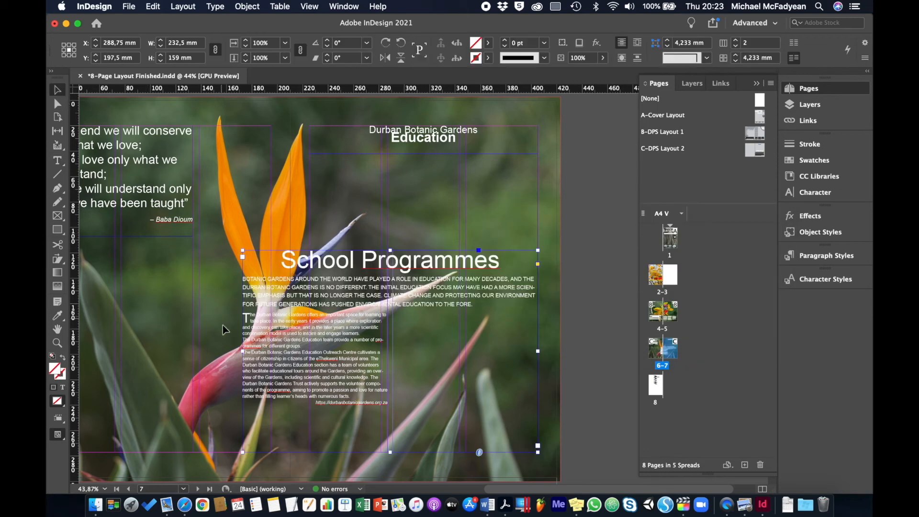
drag(243, 353, 310, 358)
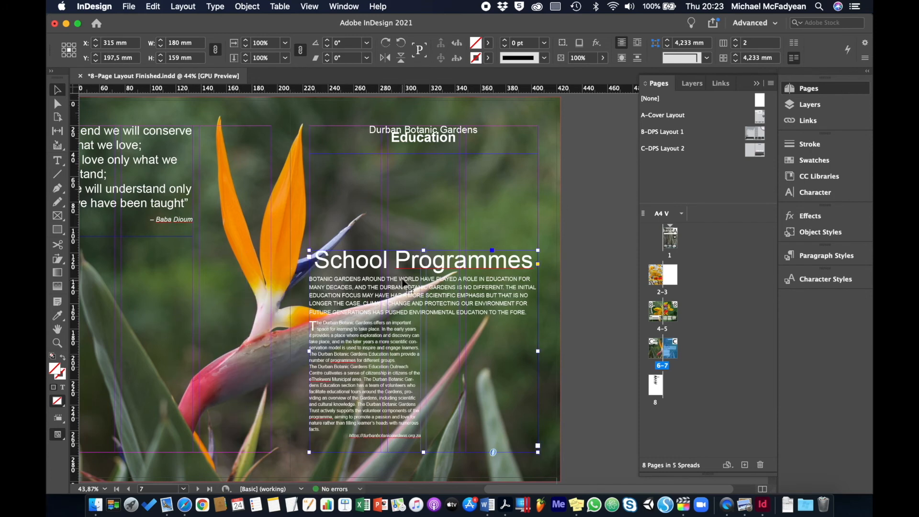
drag(423, 249, 423, 297)
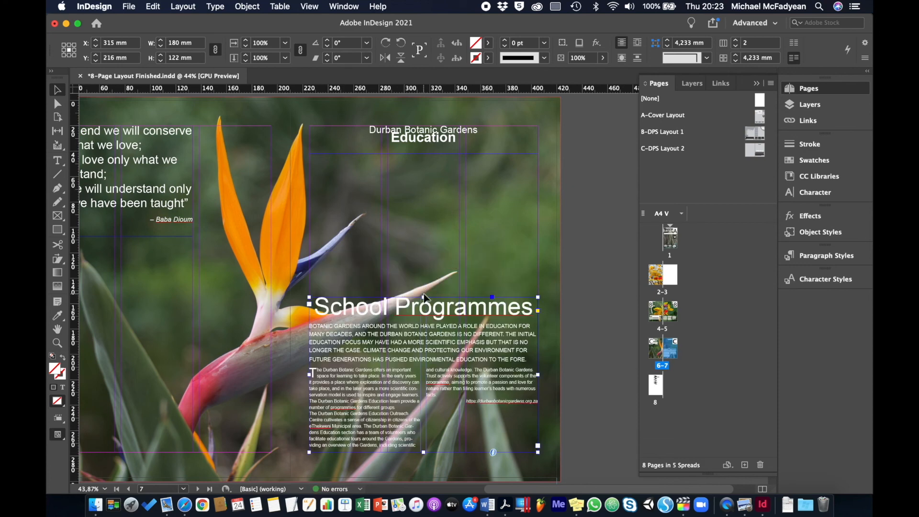
drag(423, 296, 424, 319)
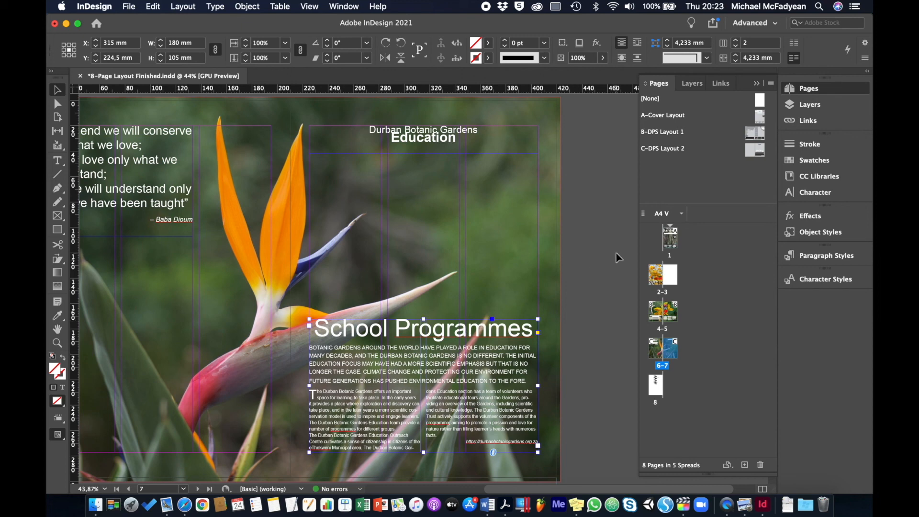
click(604, 262)
key(w)
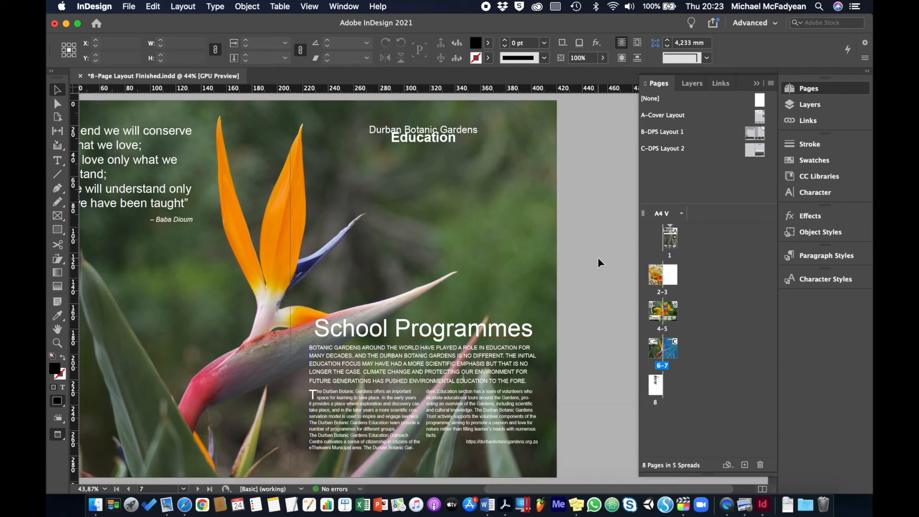